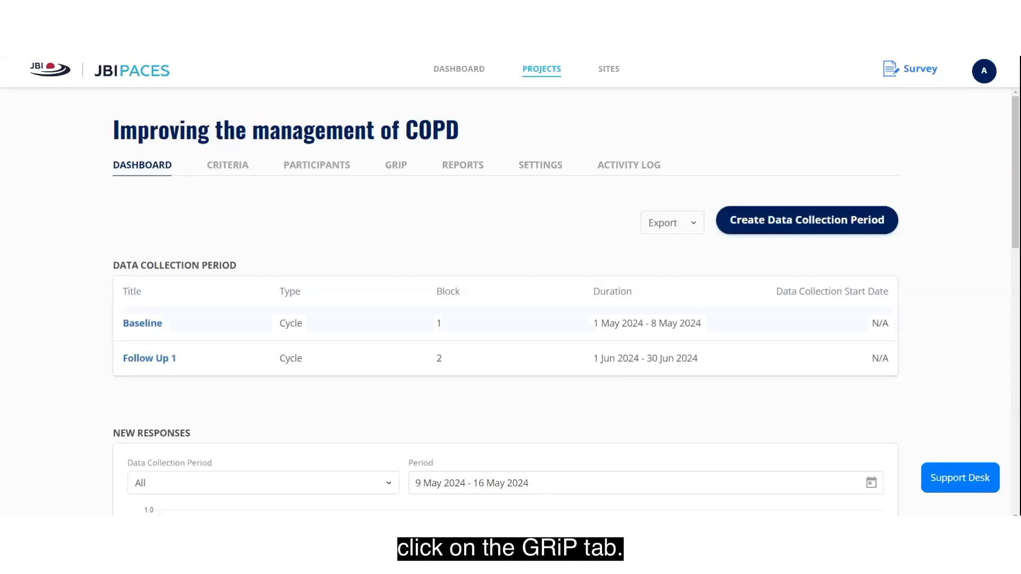
# - Open the GRiP project team form, enter the project leader's name and implementation date 29 May 2024
pyautogui.click(390, 167)
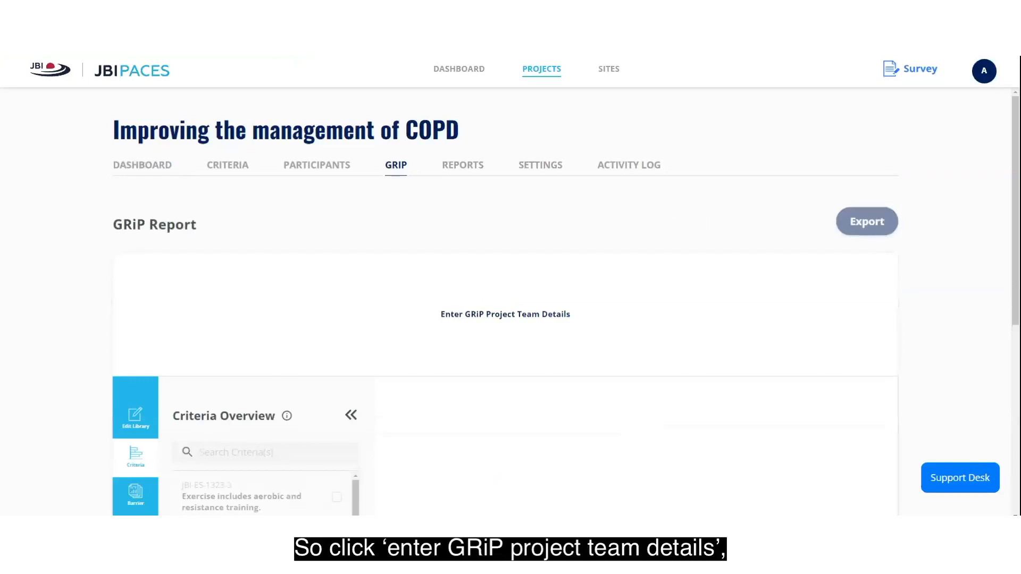
pyautogui.click(469, 318)
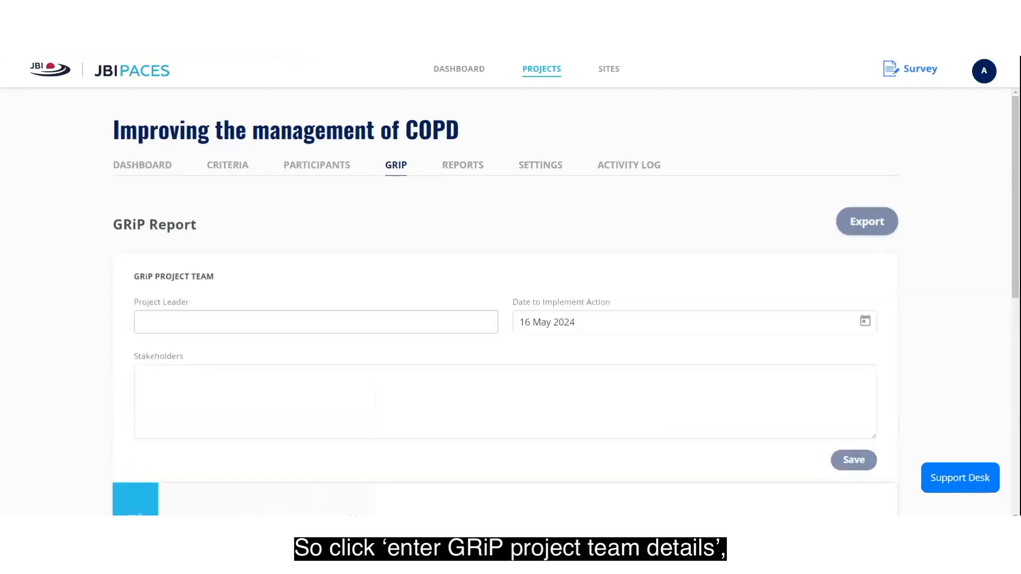
pyautogui.click(469, 320)
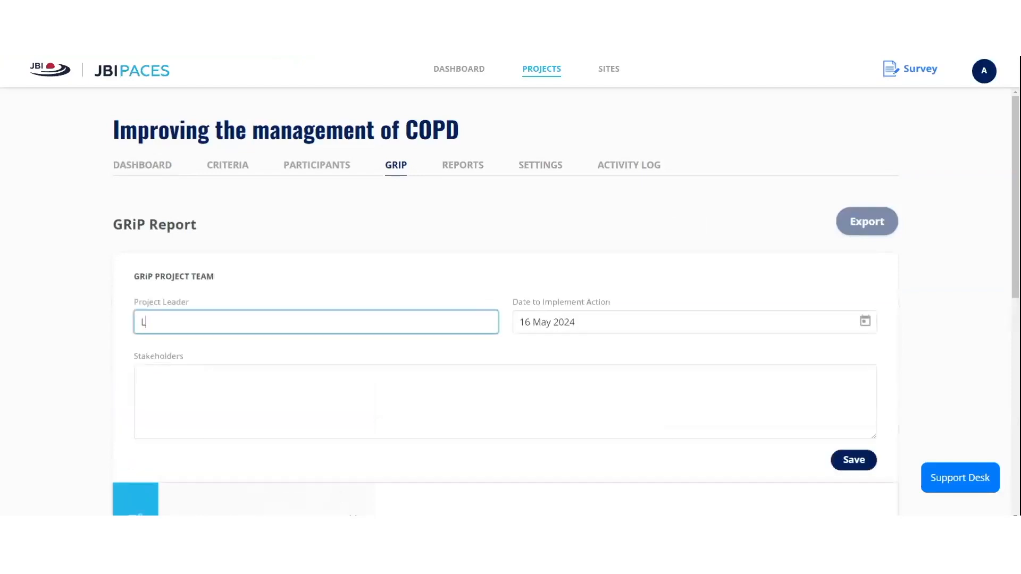
pyautogui.click(604, 326)
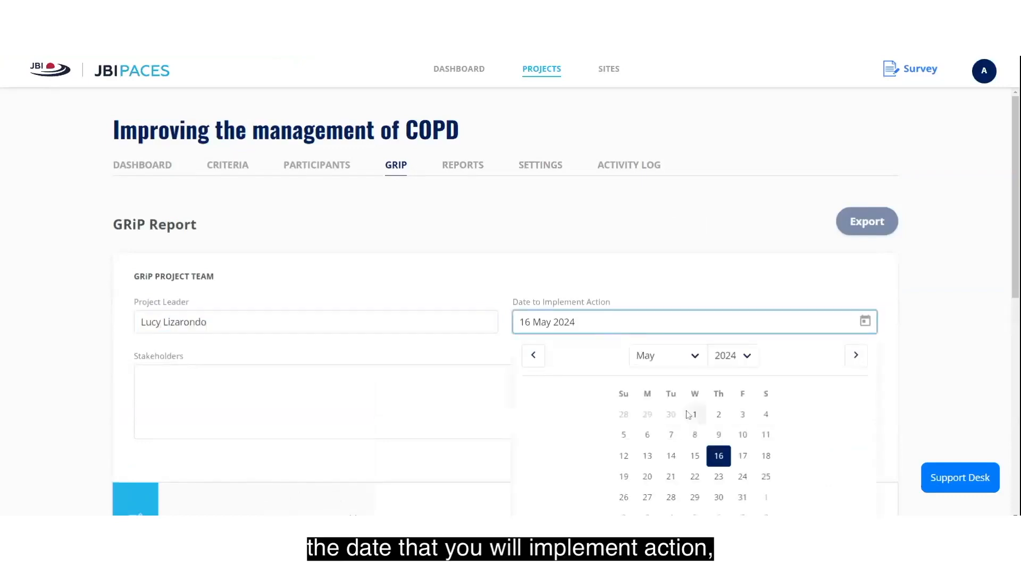
pyautogui.click(694, 497)
# - List three stakeholders: one named individual, Quality and Safety Unit, and Director of Nursing; then save the details
pyautogui.press('Tab')
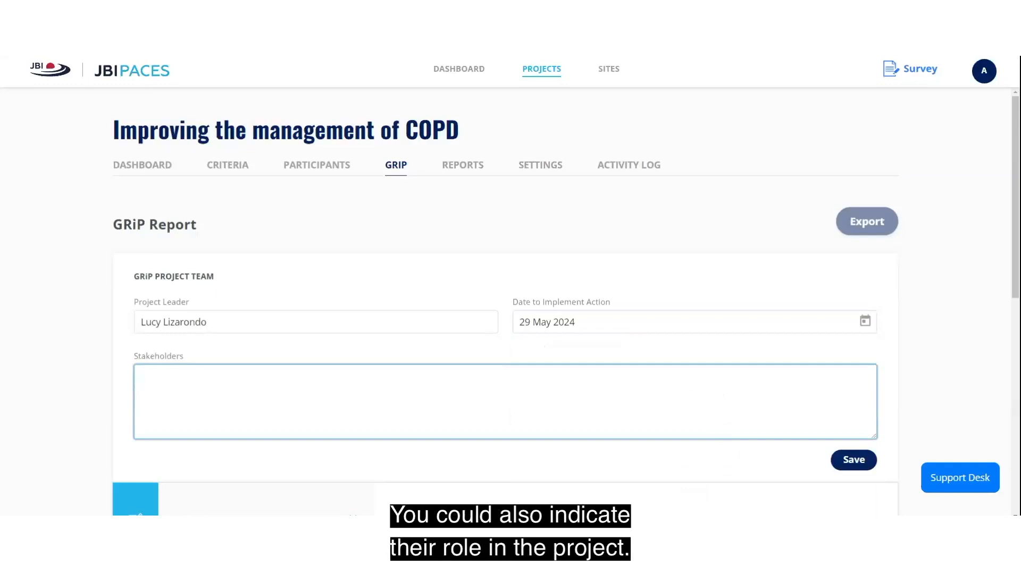
pyautogui.write('John Doe')
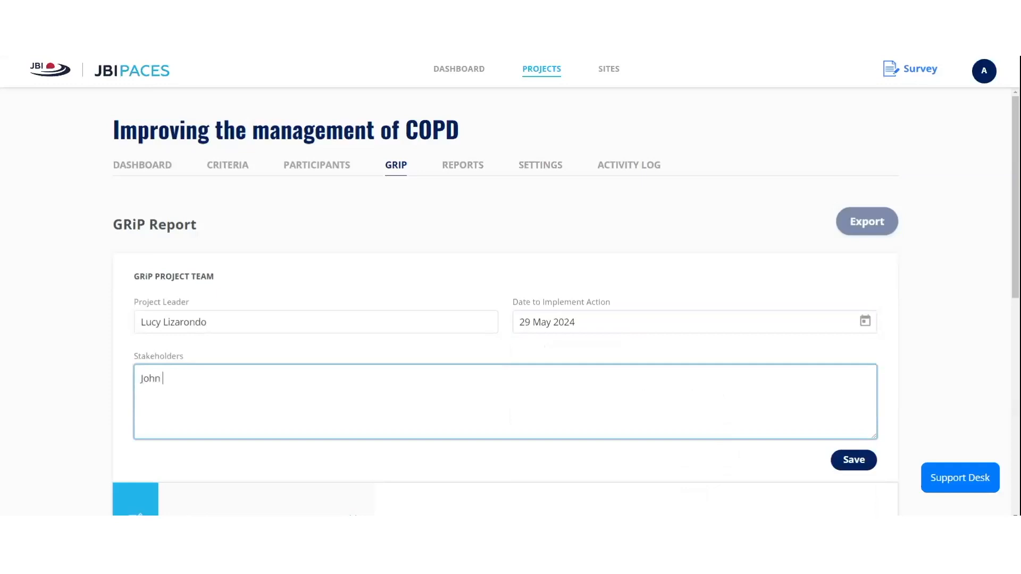
pyautogui.press('Return')
pyautogui.write('Quality and Safty Unit')
pyautogui.press('BackSpace')
pyautogui.press('BackSpace')
pyautogui.press('BackSpace')
pyautogui.press('BackSpace')
pyautogui.press('BackSpace')
pyautogui.press('BackSpace')
pyautogui.press('BackSpace')
pyautogui.write('ety Unit')
pyautogui.press('Return')
pyautogui.write('Director of Nursing')
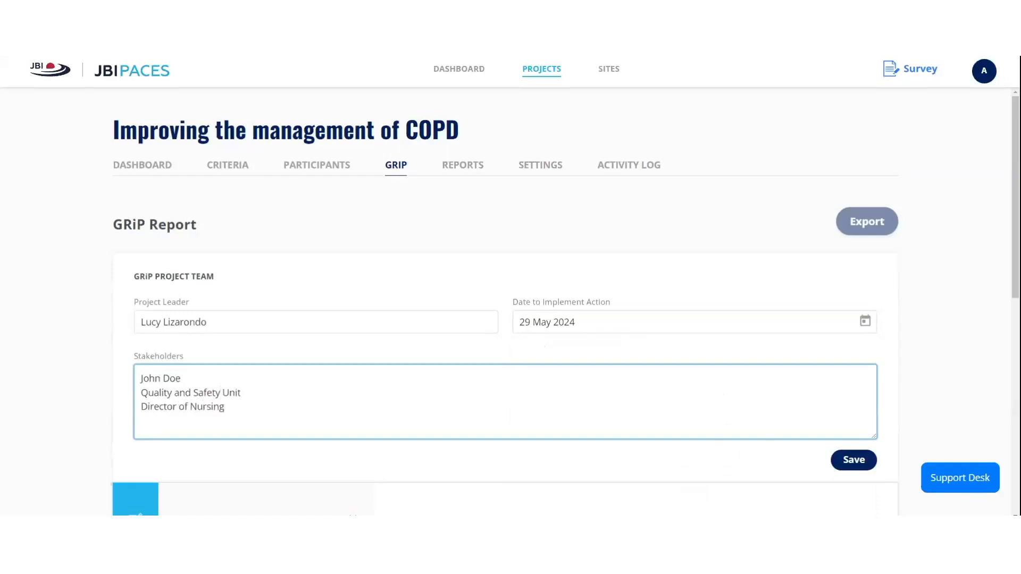
pyautogui.click(854, 460)
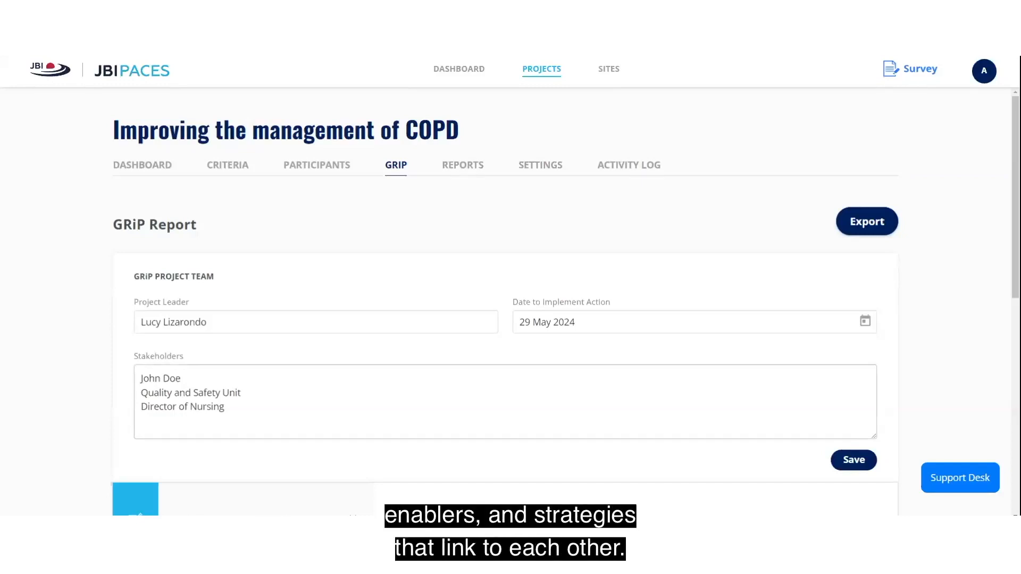
# - Scroll down to the Criteria Overview panel and add a new analysis
pyautogui.scroll(-5, 436, 370)
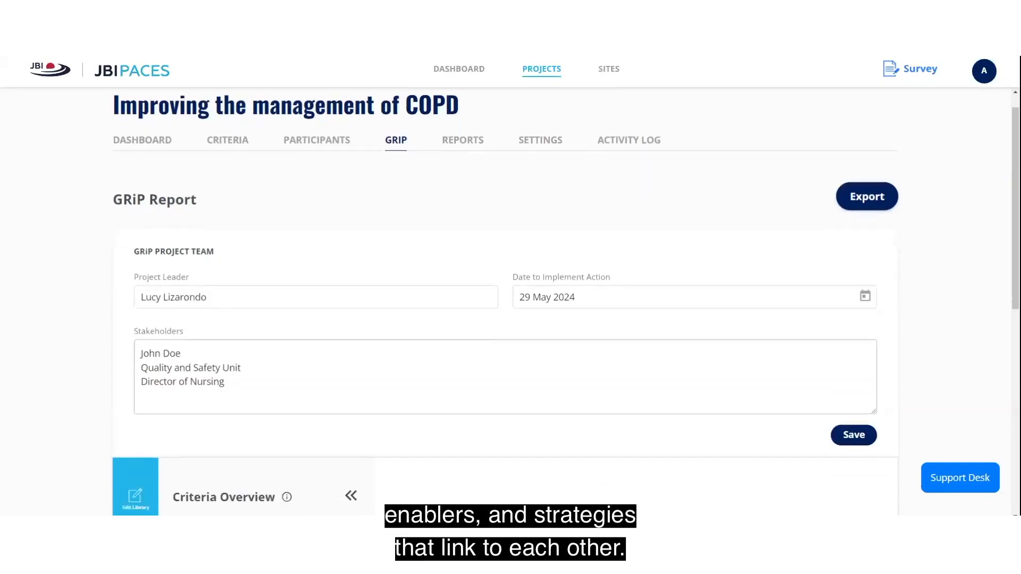
pyautogui.scroll(-2, 436, 370)
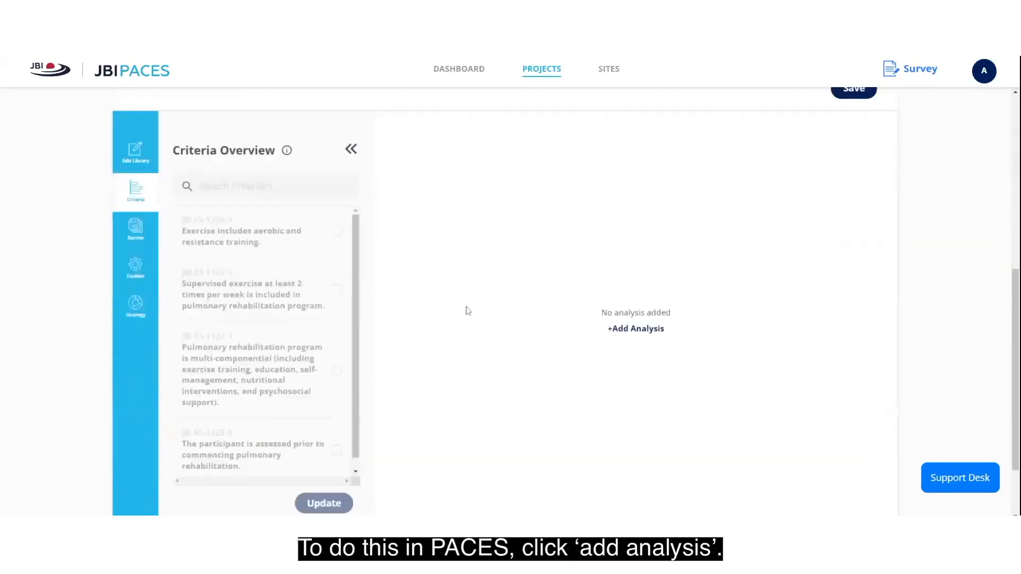
pyautogui.click(623, 330)
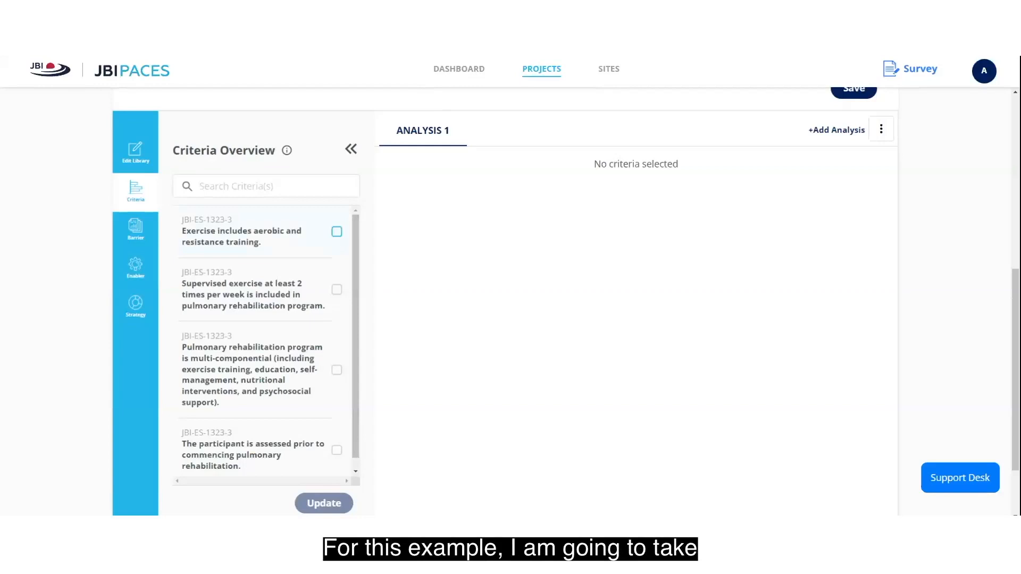
# - Tick the aerobic/resistance training and supervised twice-weekly exercise criteria and apply them to Analysis 1
pyautogui.click(336, 232)
pyautogui.click(337, 290)
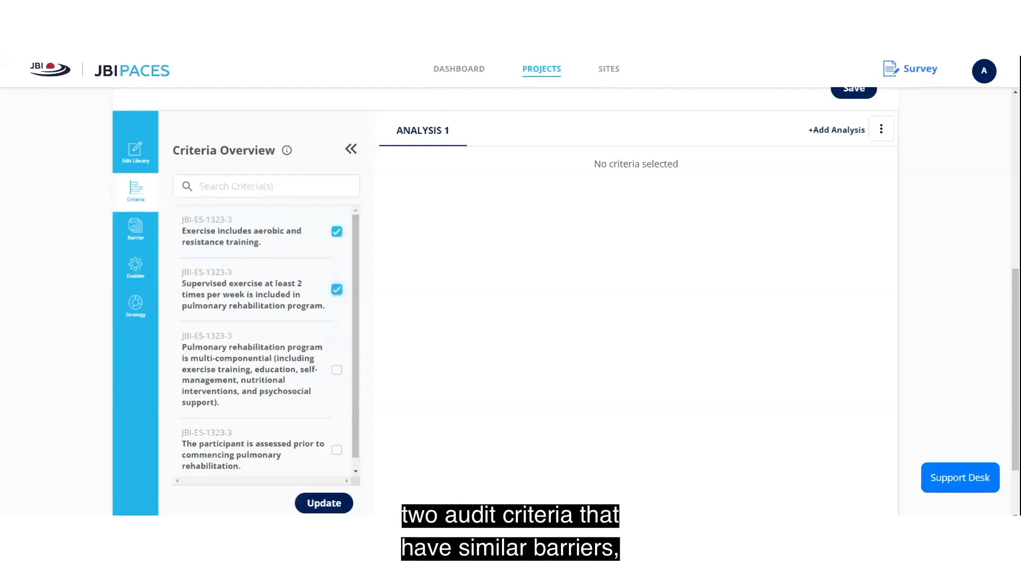
pyautogui.click(335, 503)
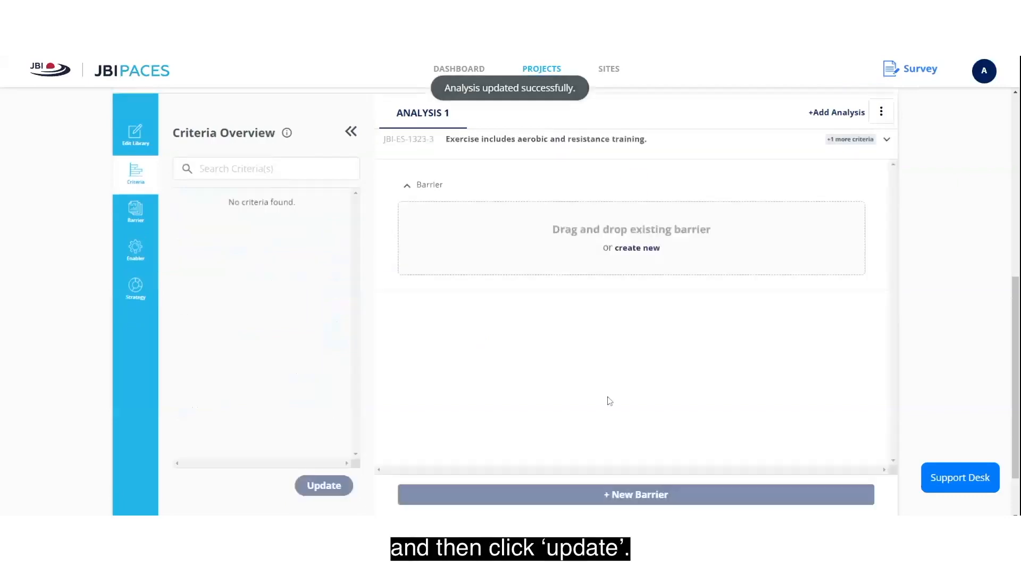
pyautogui.scroll(-2, 610, 401)
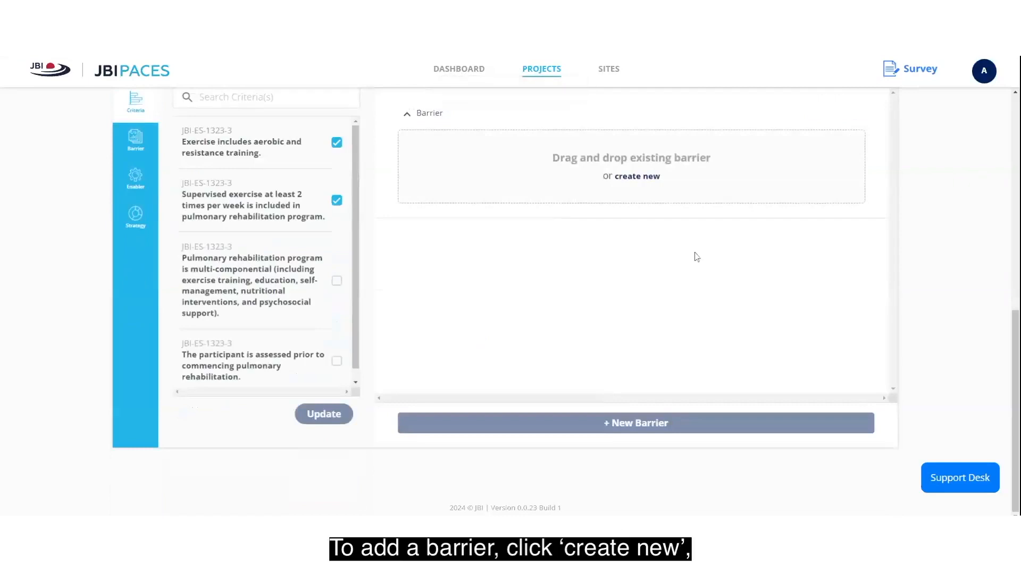
# - Create barrier 'Fear of feeling breathless' under a new Personal category, left marked to be actioned
pyautogui.click(654, 184)
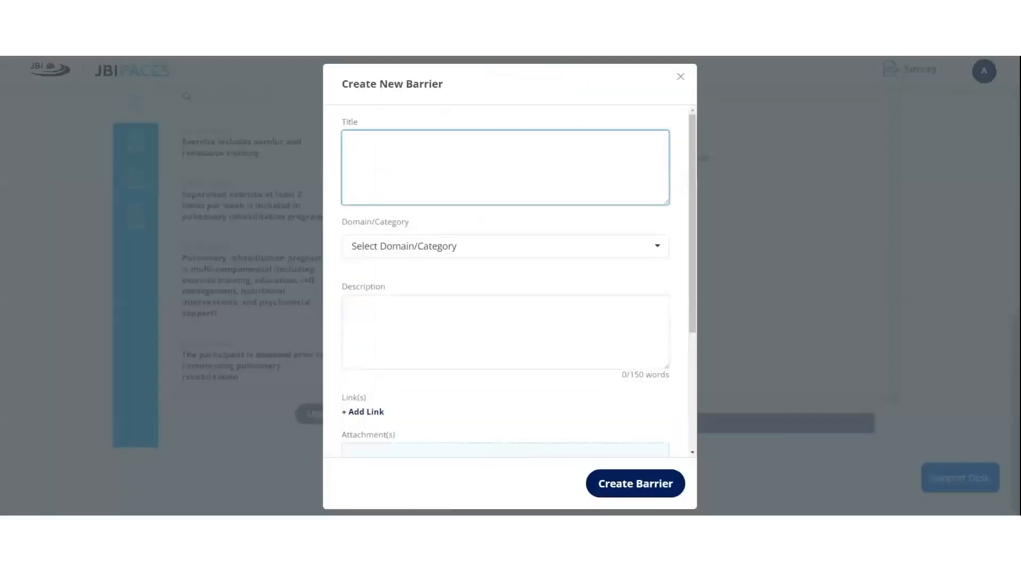
pyautogui.write('Fear')
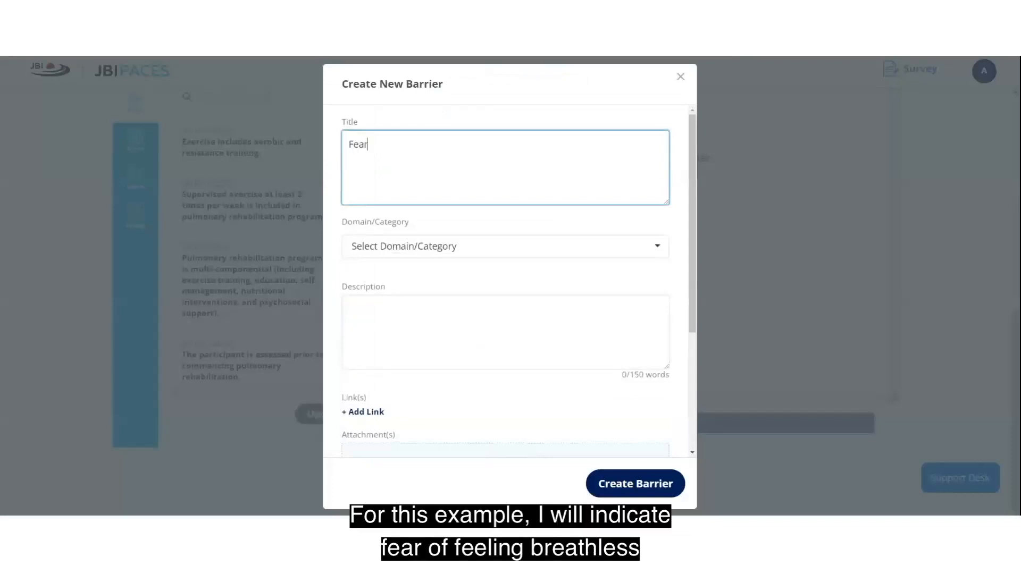
pyautogui.write(' of feeling breathless')
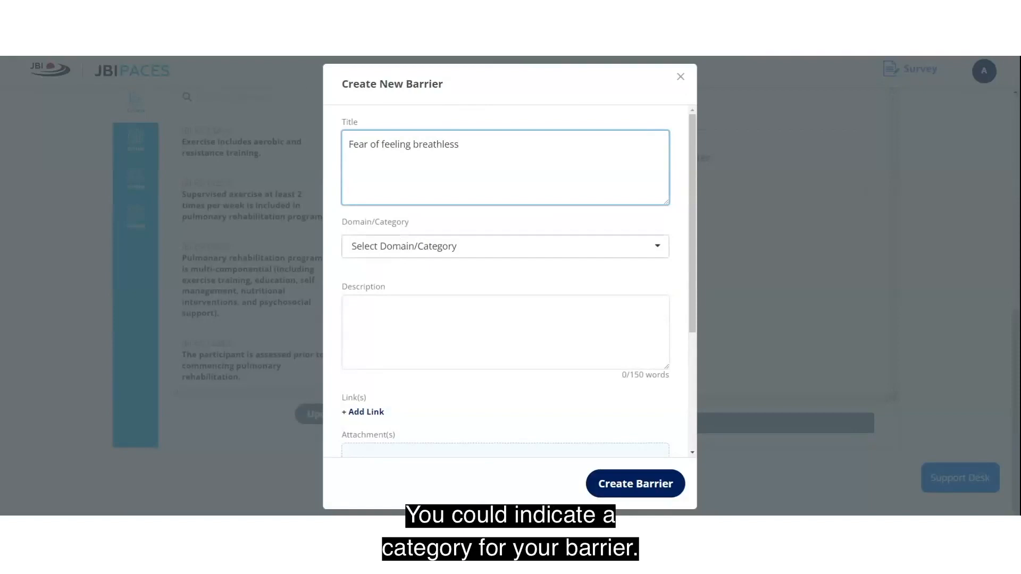
pyautogui.click(401, 252)
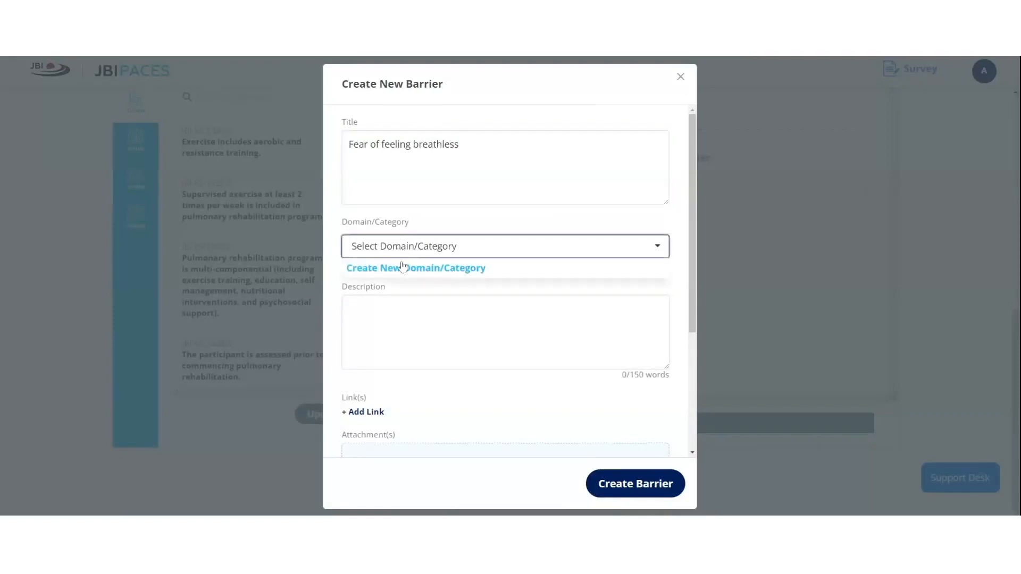
pyautogui.click(402, 268)
pyautogui.write('Personal')
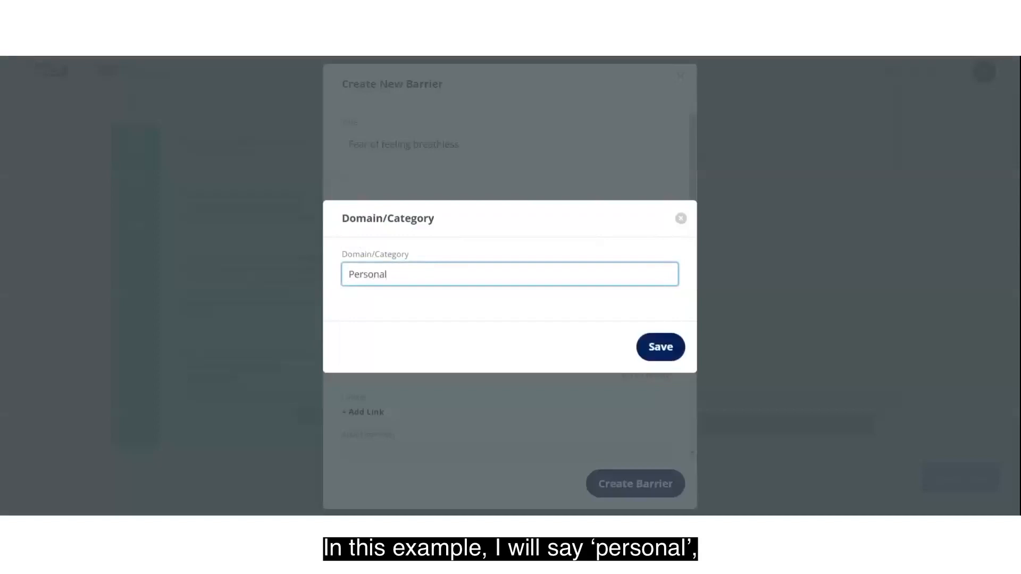
pyautogui.click(660, 346)
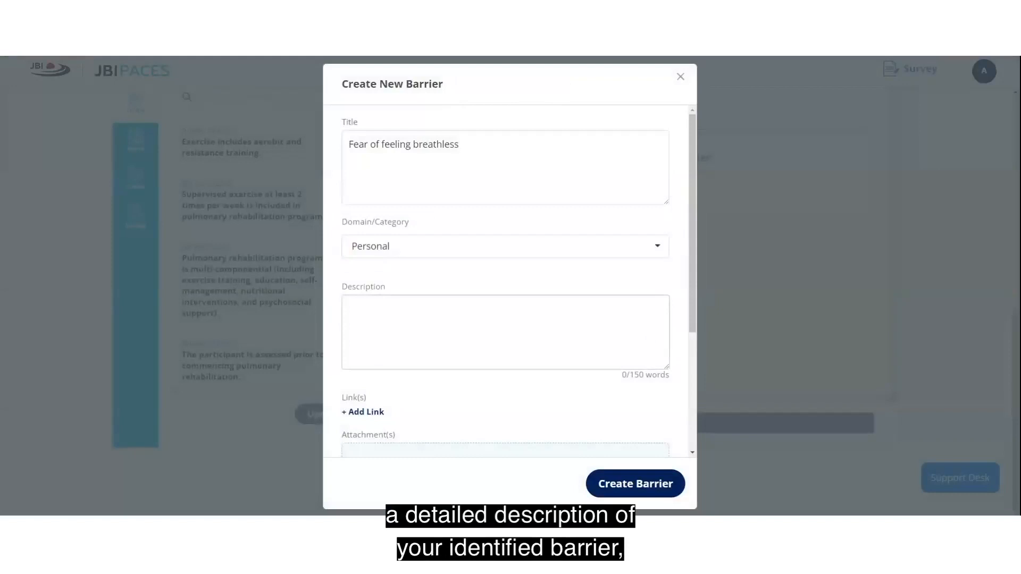
pyautogui.scroll(-3, 404, 266)
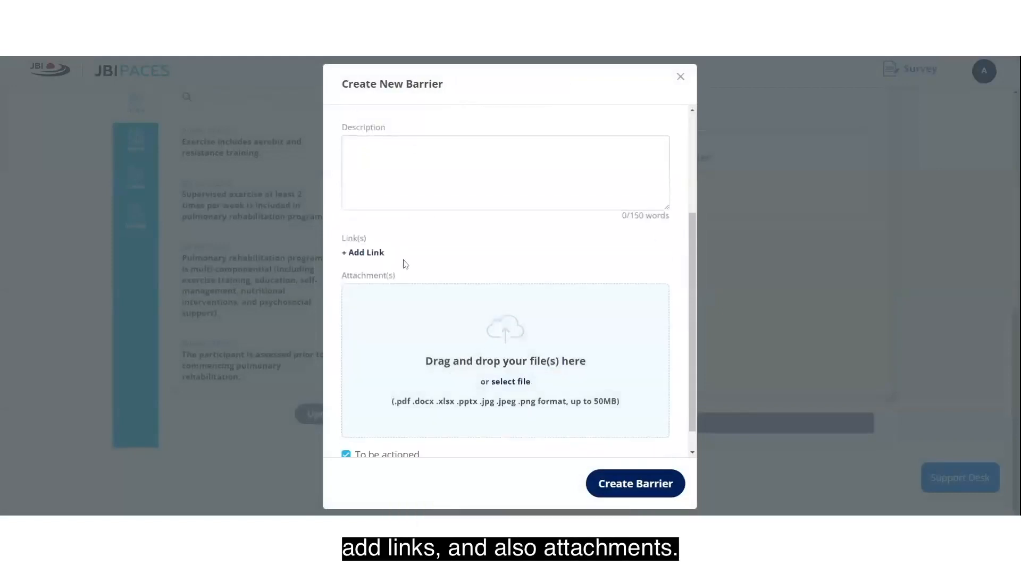
pyautogui.scroll(-1, 471, 315)
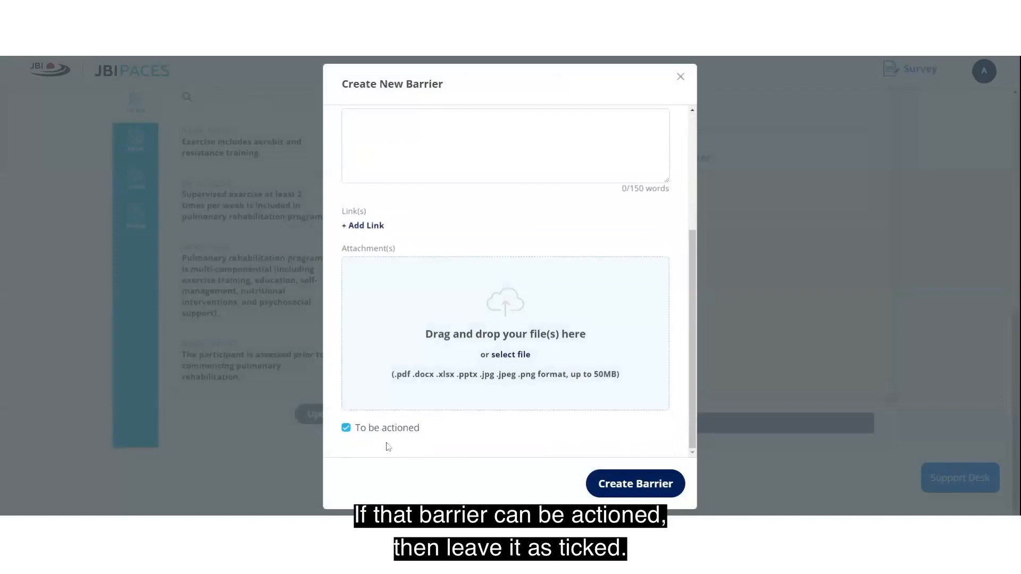
pyautogui.click(649, 492)
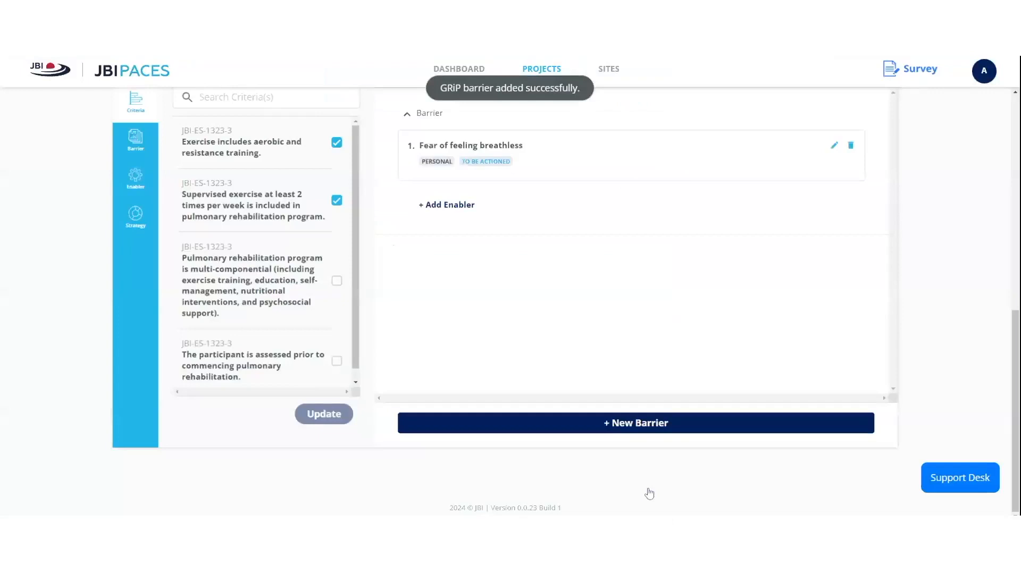
# - Create a new enabler titled 'Availability of green spaces' beneath the breathlessness barrier
pyautogui.click(424, 208)
pyautogui.click(638, 266)
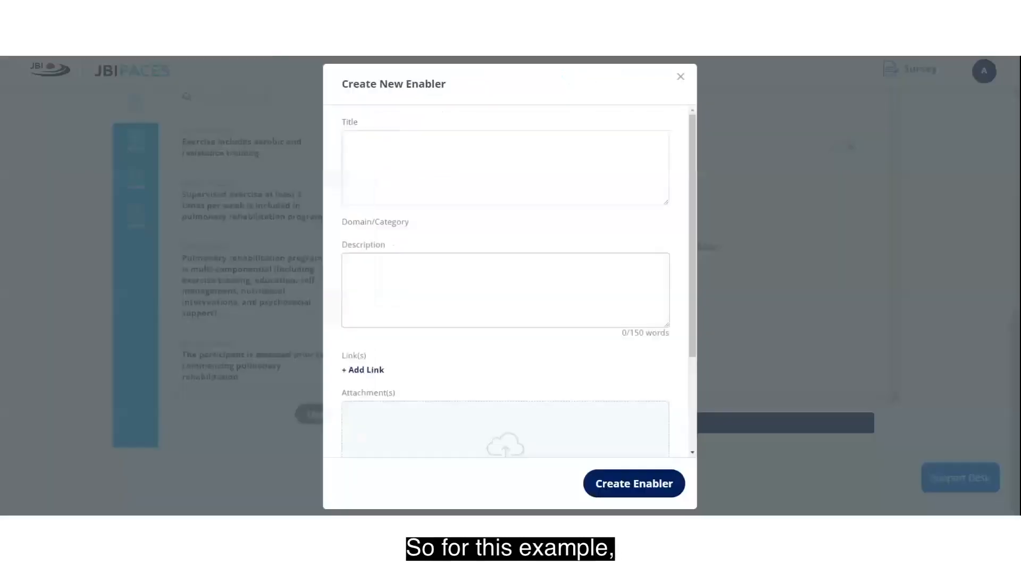
pyautogui.click(505, 167)
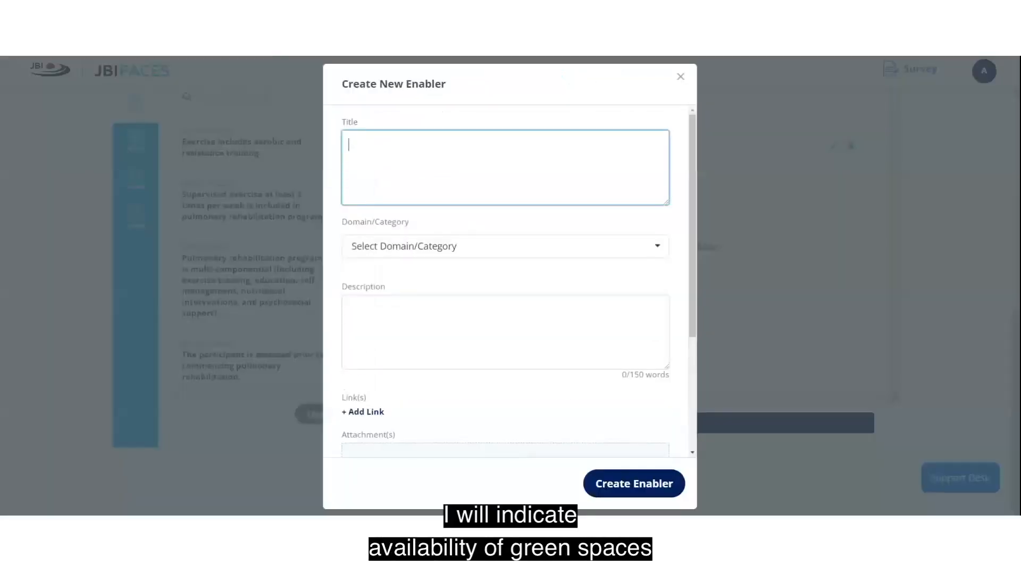
pyautogui.write('Availabil')
pyautogui.write('ity of g')
pyautogui.press('BackSpace')
pyautogui.write('f green sp')
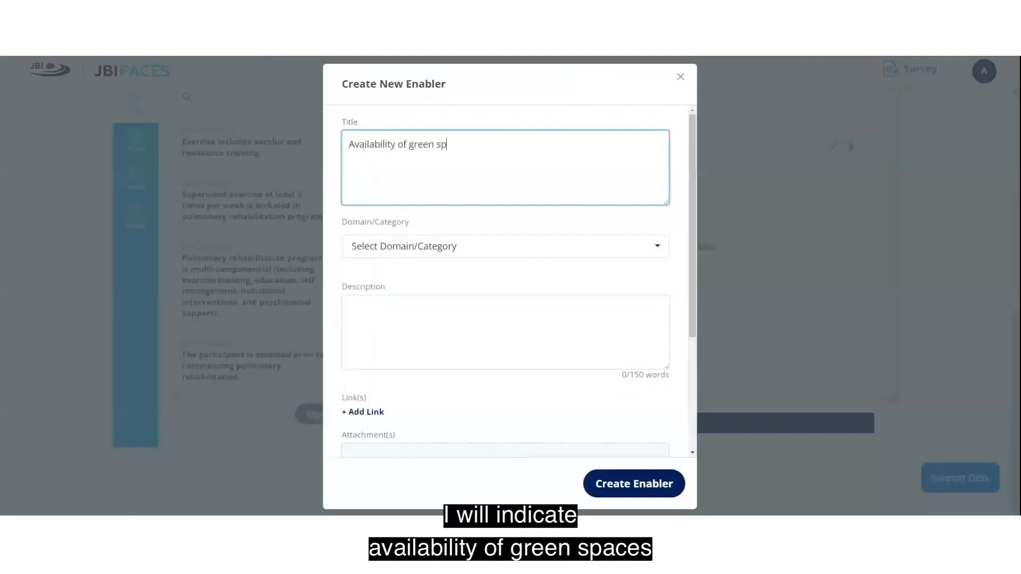
pyautogui.write('aces')
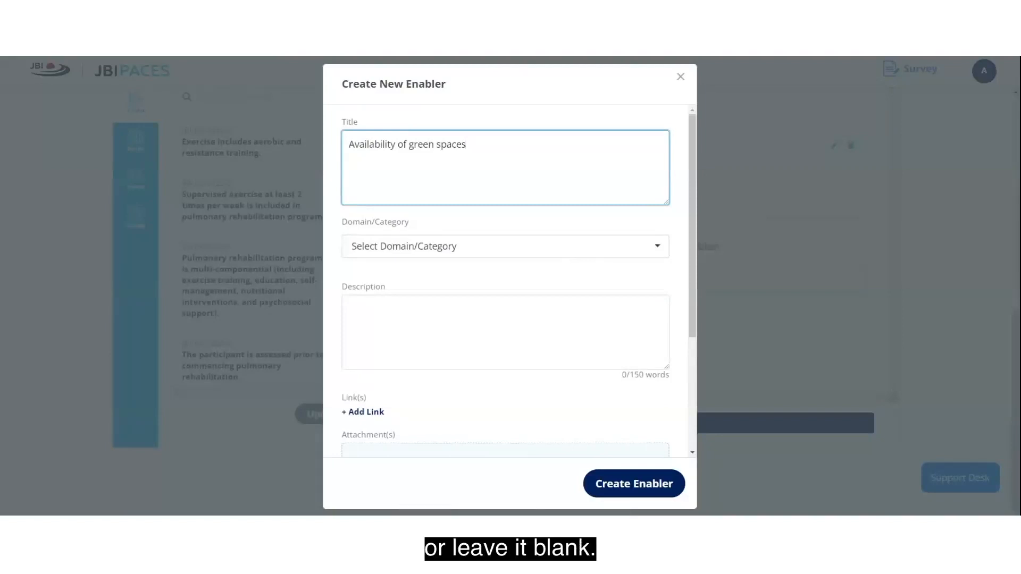
pyautogui.scroll(-3, 568, 264)
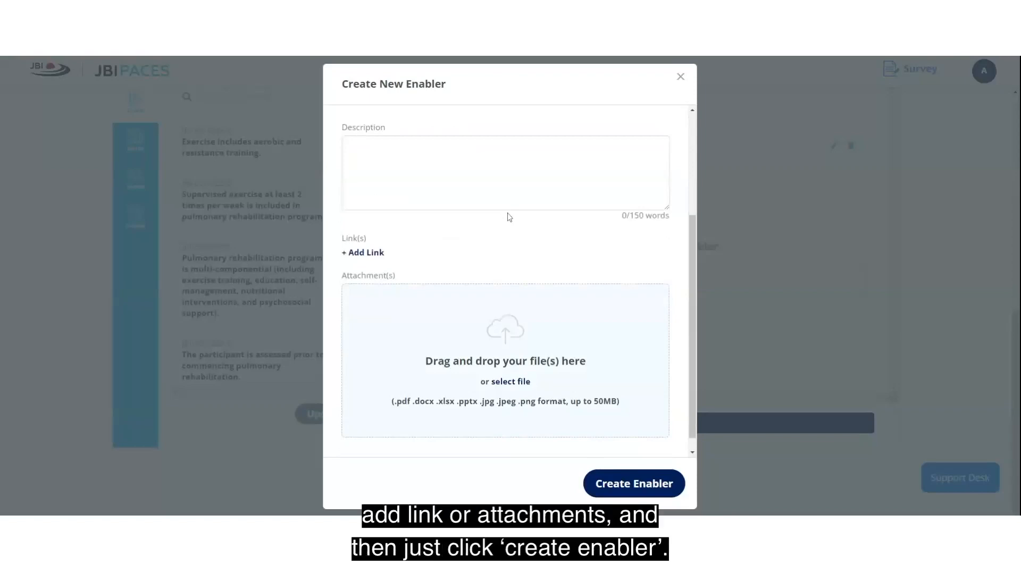
pyautogui.click(626, 485)
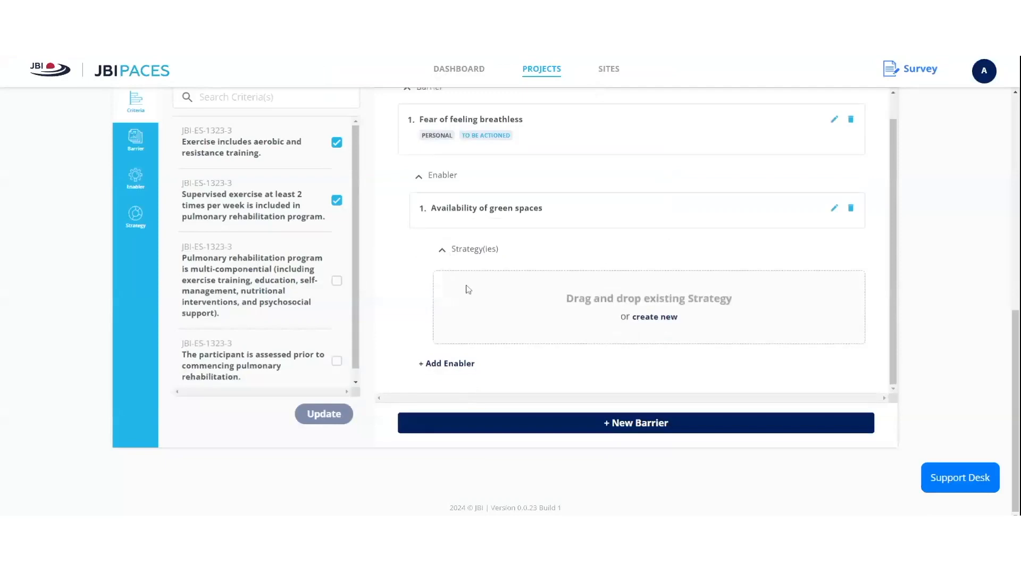
# - Create strategy 'Providing education to patients' under the green-spaces enabler
pyautogui.click(659, 318)
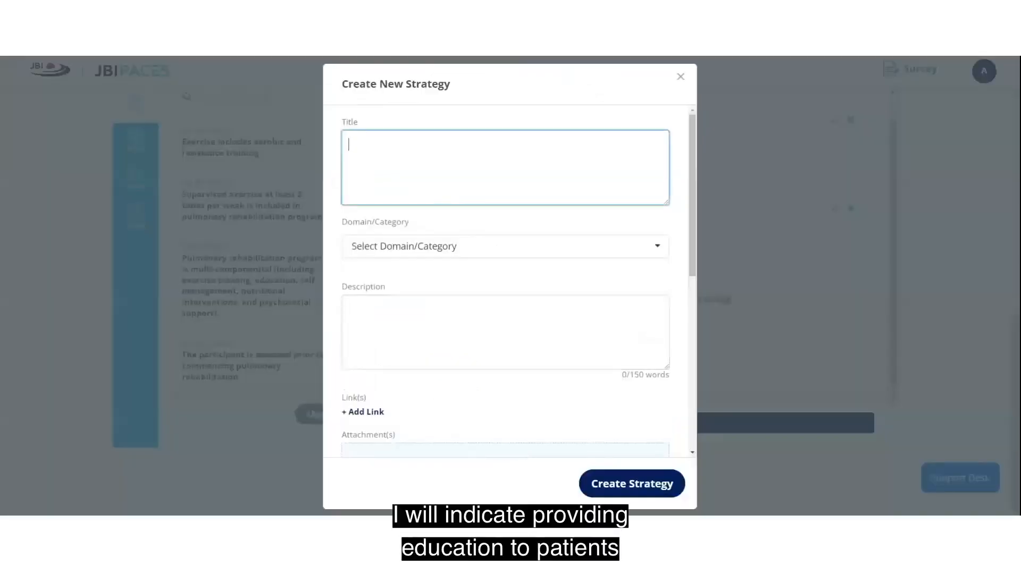
pyautogui.write('Providing education to pa')
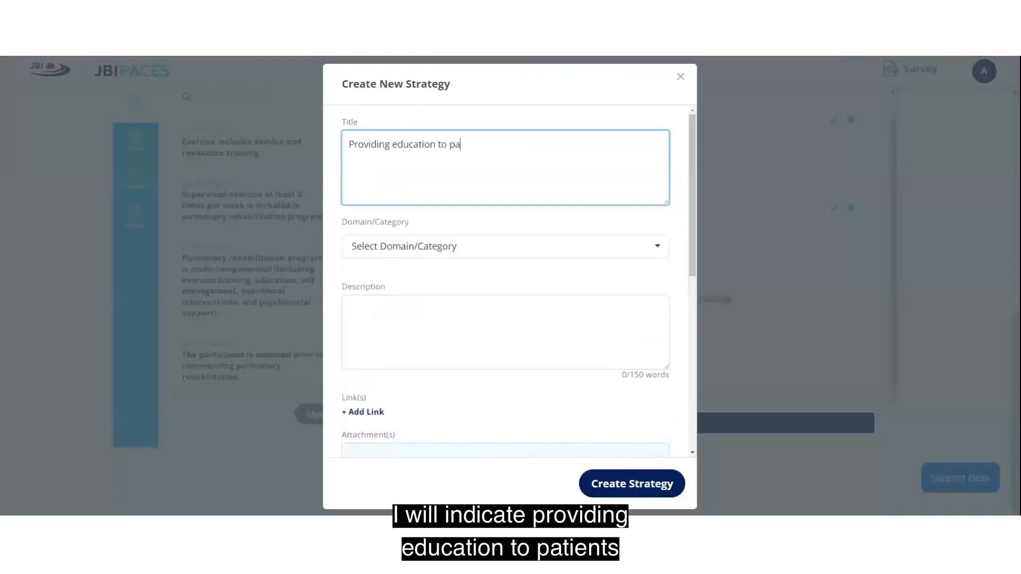
pyautogui.write('tients')
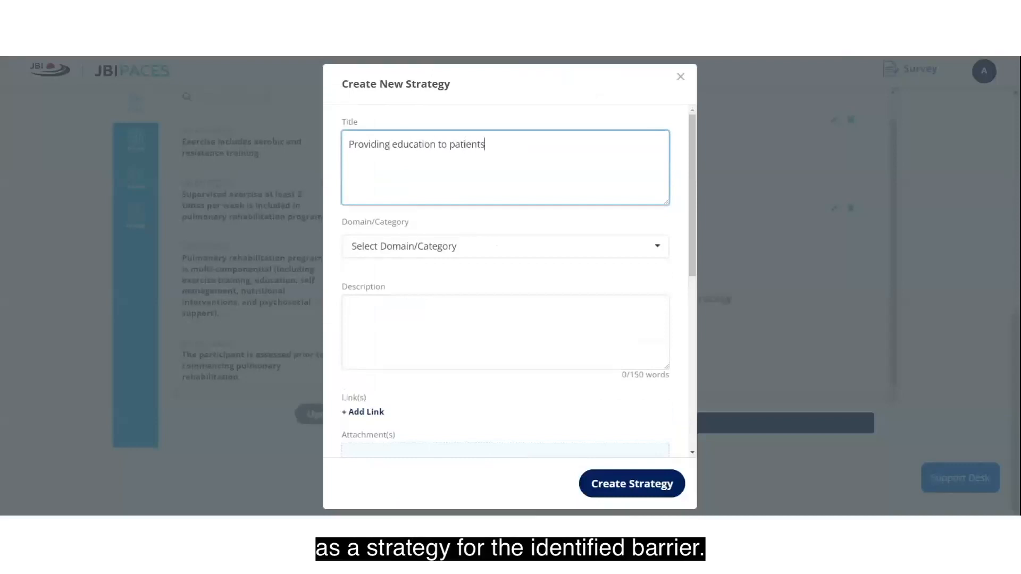
pyautogui.click(637, 492)
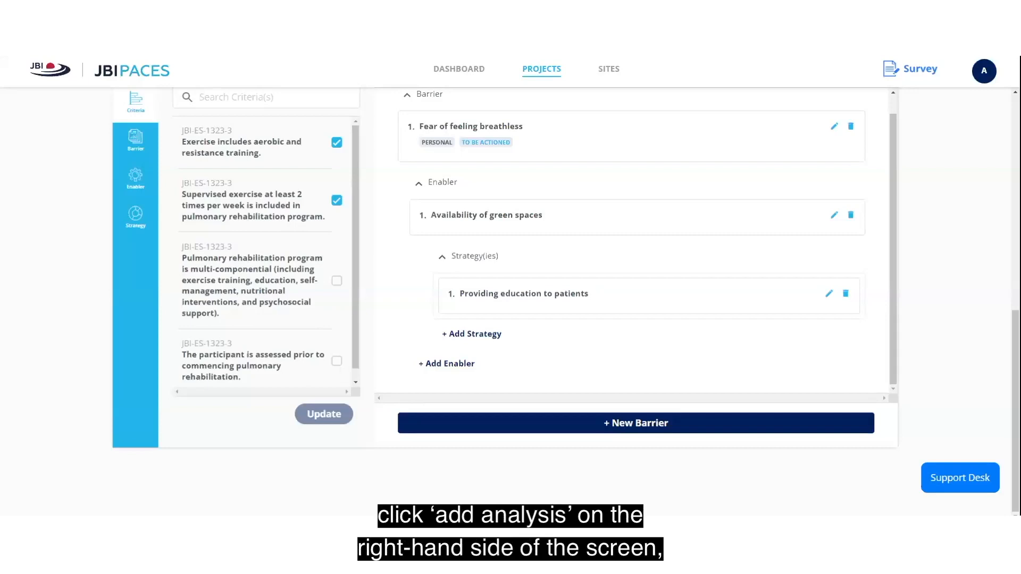
pyautogui.scroll(4, 939, 292)
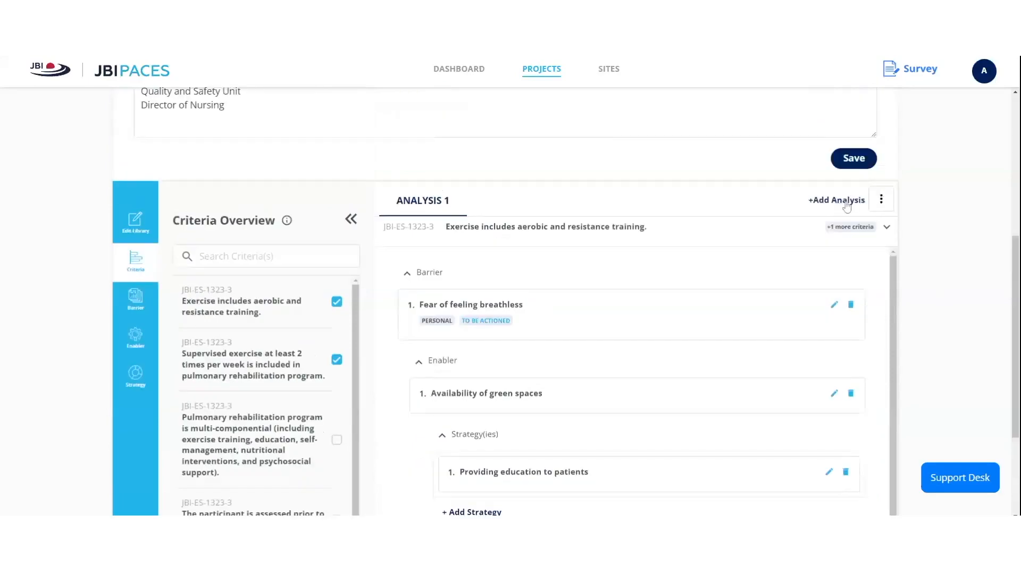
# - Rename Analysis 1 to 'Criteria 1 and 2' from its options menu
pyautogui.click(882, 201)
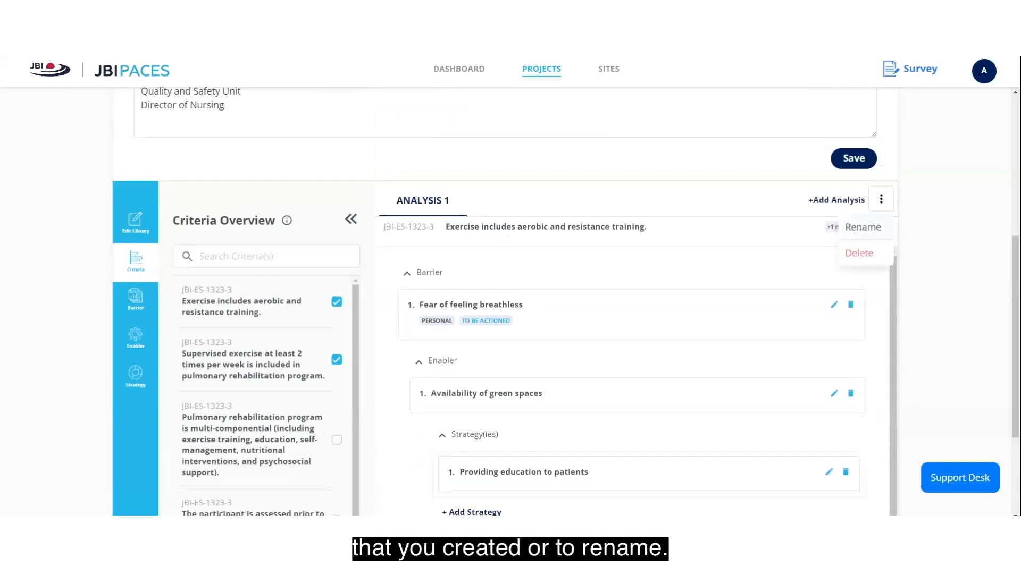
pyautogui.click(857, 229)
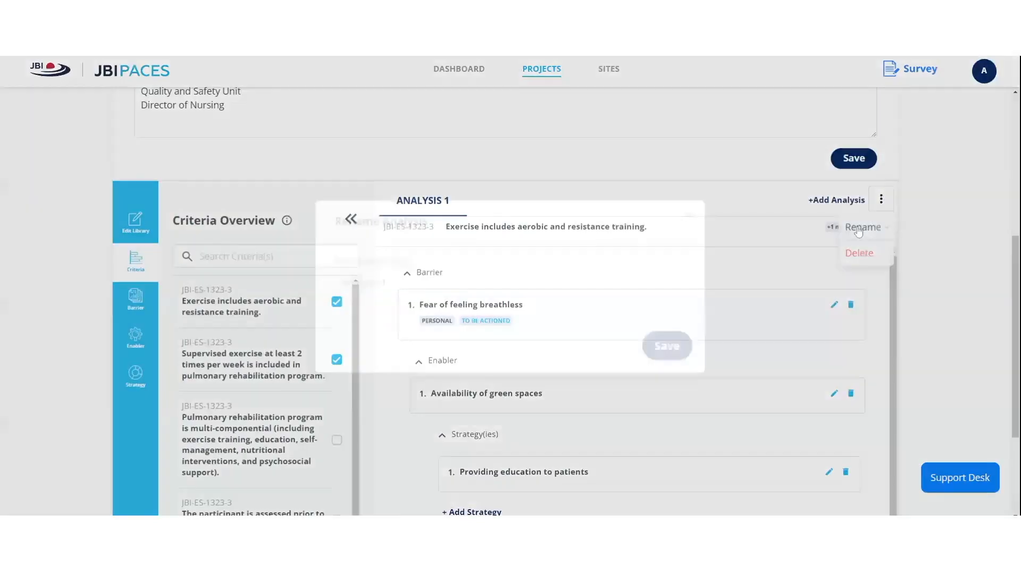
pyautogui.moveTo(394, 283); pyautogui.dragTo(310, 280)
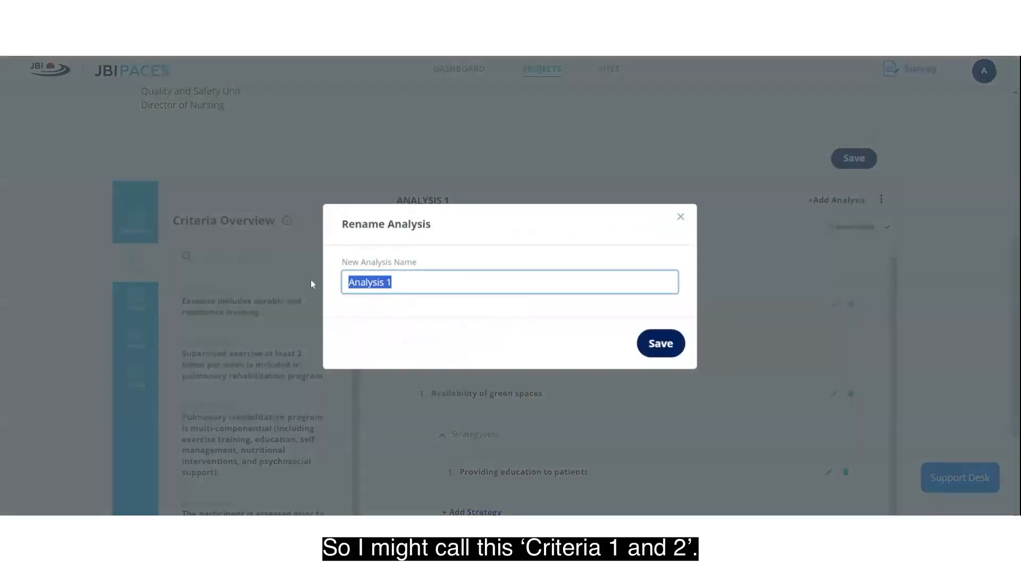
pyautogui.write('Criter')
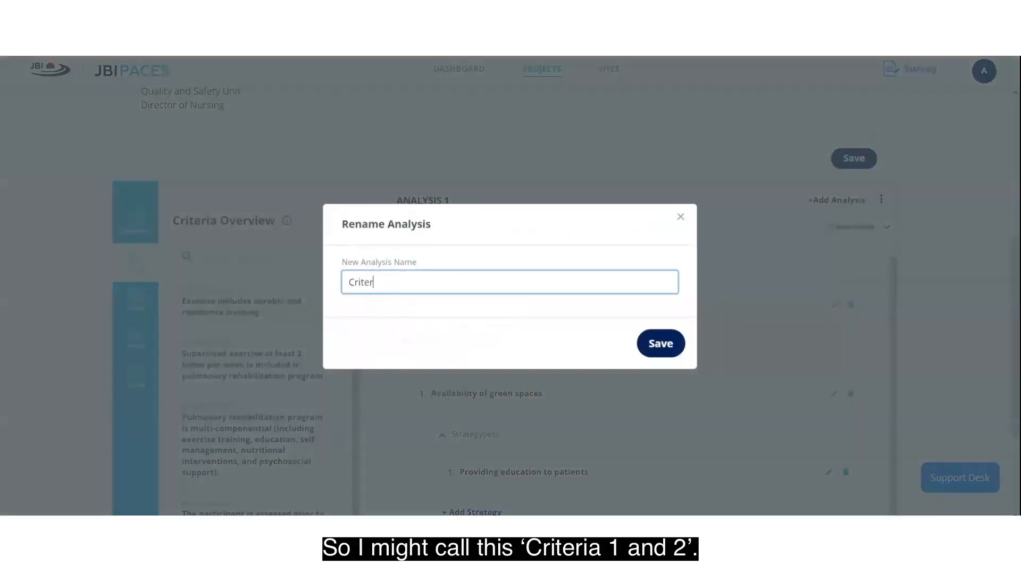
pyautogui.write('ia 1 and 2')
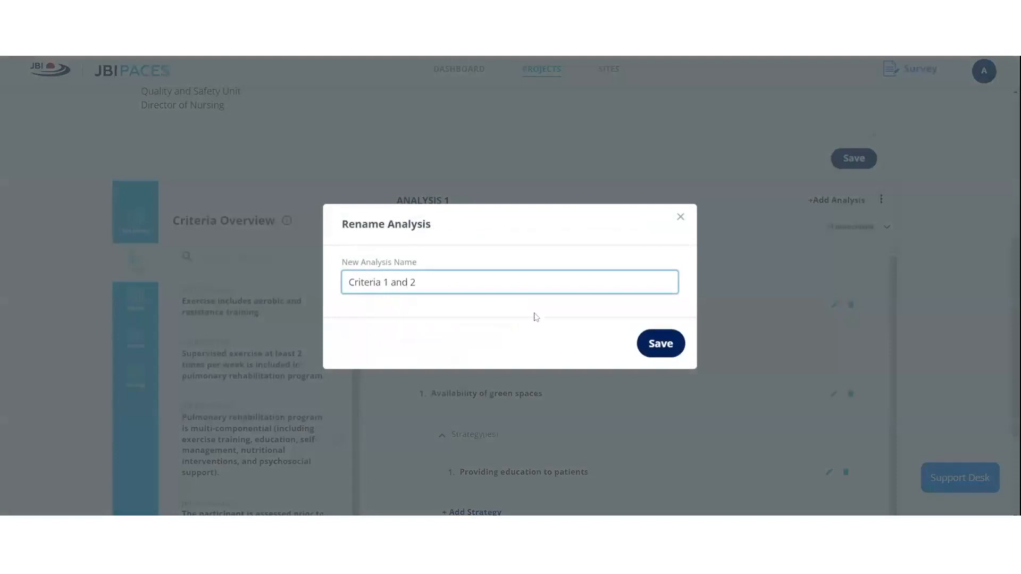
pyautogui.click(661, 345)
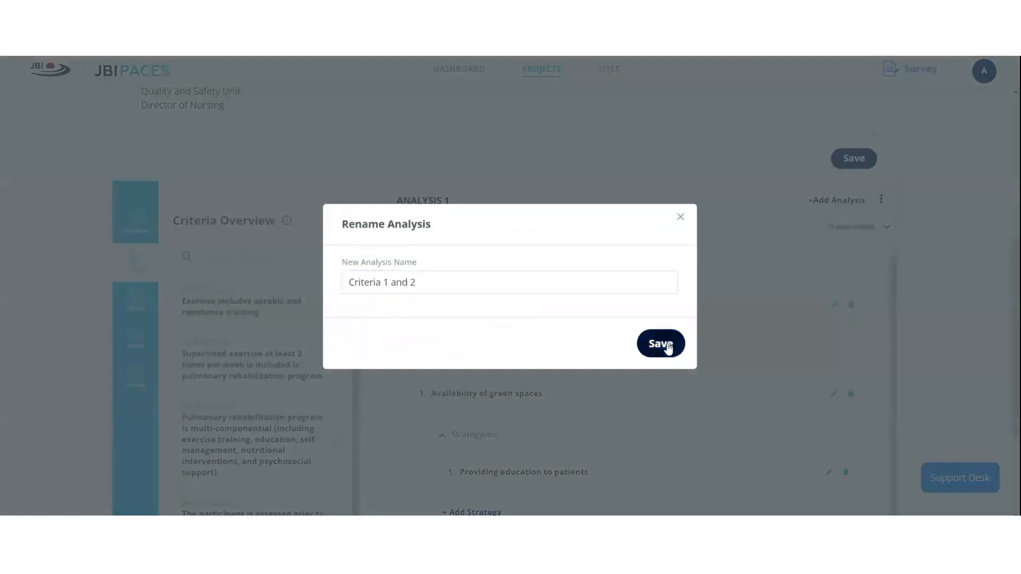